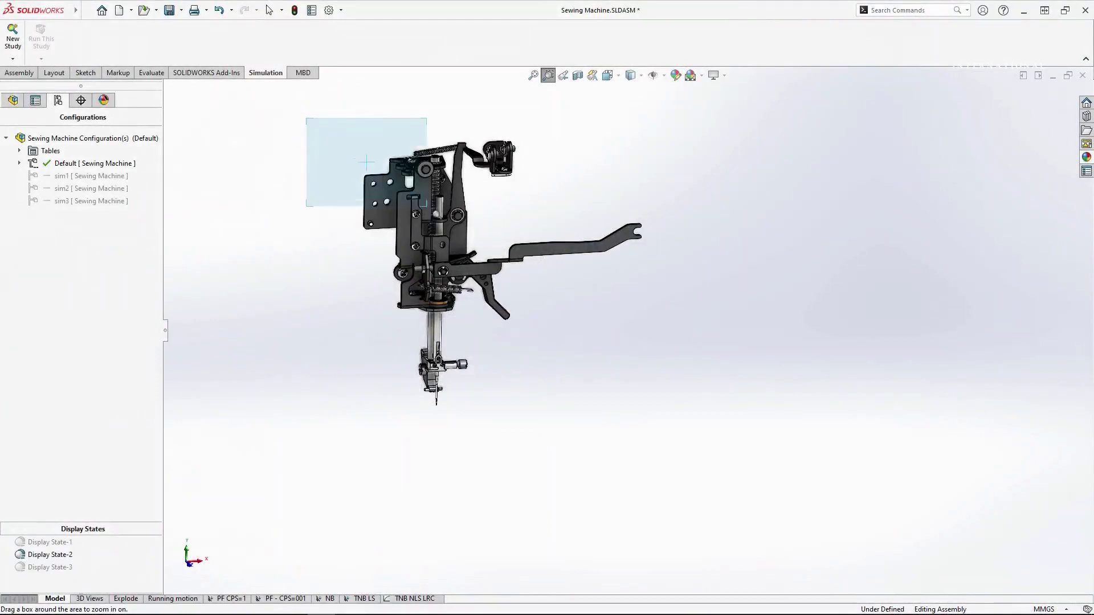
- Swing the mechanism's lever to check its motion, then activate the sim1 configuration
mouse_move(305, 120)
left_mouse_down()
mouse_move(637, 415)
mouse_move(696, 321)
mouse_move(598, 435)
left_mouse_up()
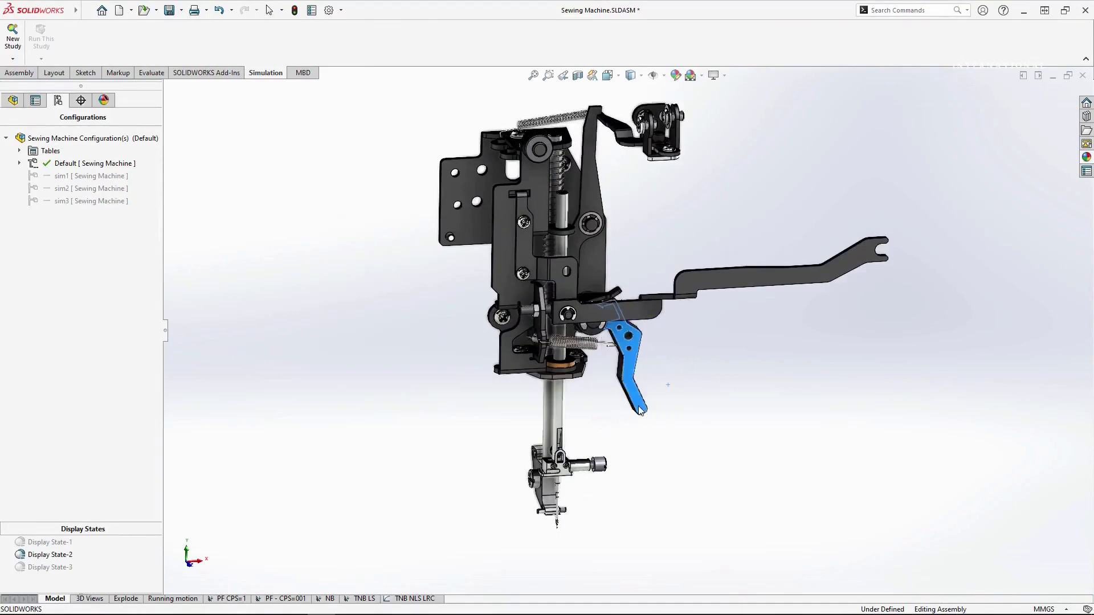
left_click_drag(623, 422, 672, 392)
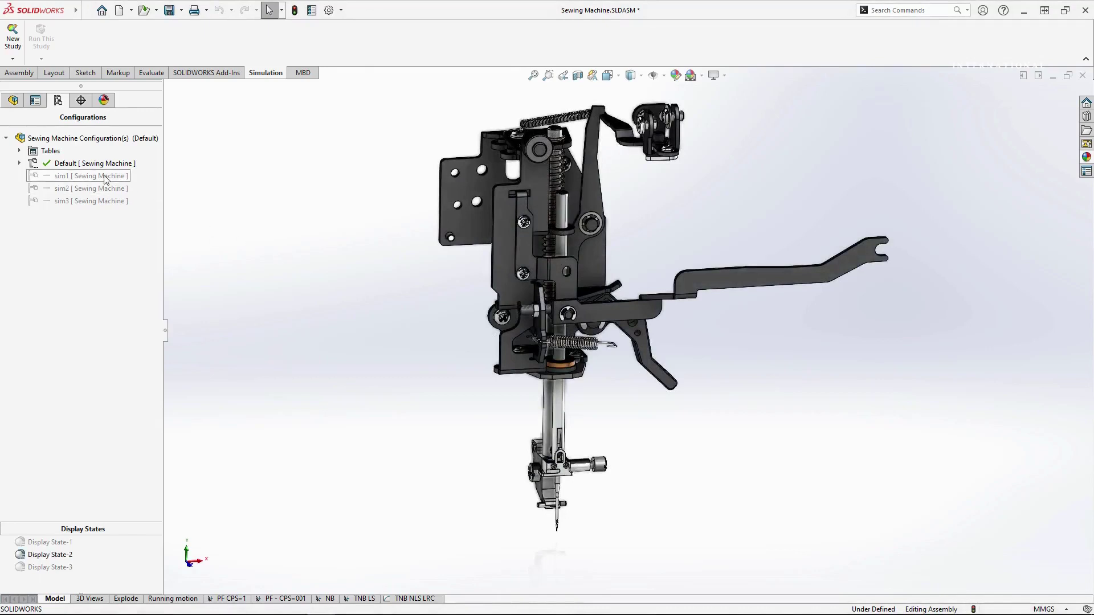
double_click(85, 177)
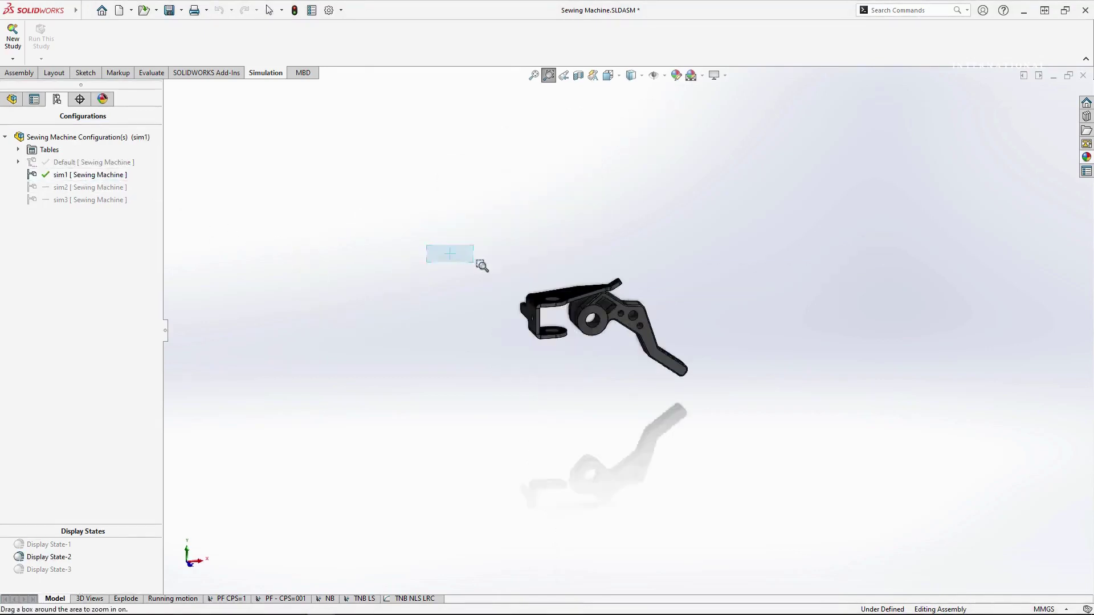
- Turn the sim1 lever about its bracket pivot and open the PF CPS=1 study
left_click_drag(481, 266, 774, 412)
key("Escape")
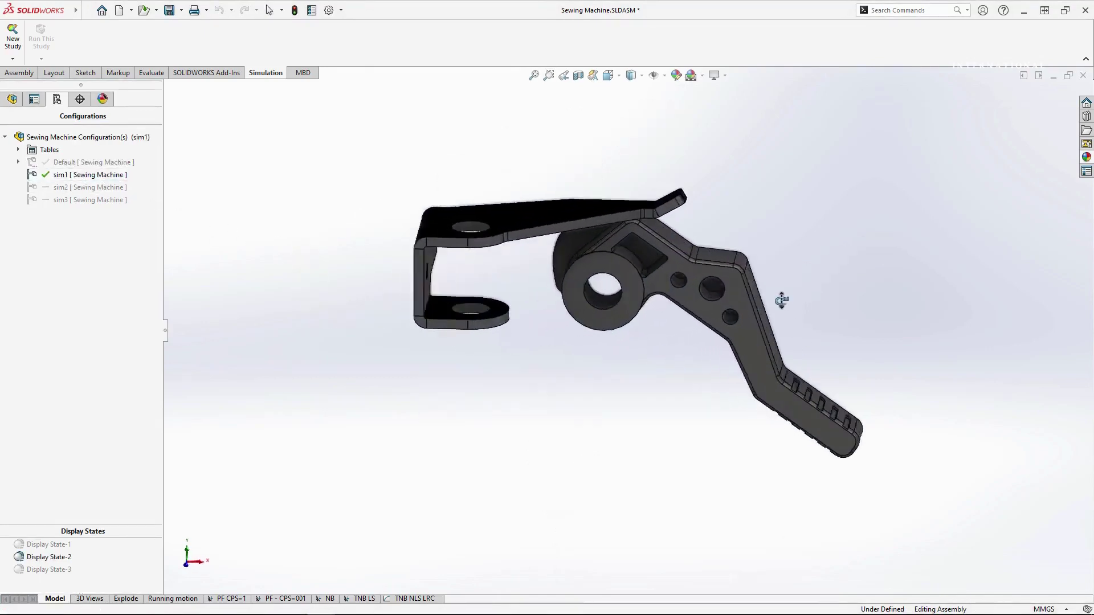
mouse_move(782, 300)
left_mouse_down()
mouse_move(840, 362)
mouse_move(817, 489)
mouse_move(830, 457)
left_mouse_up()
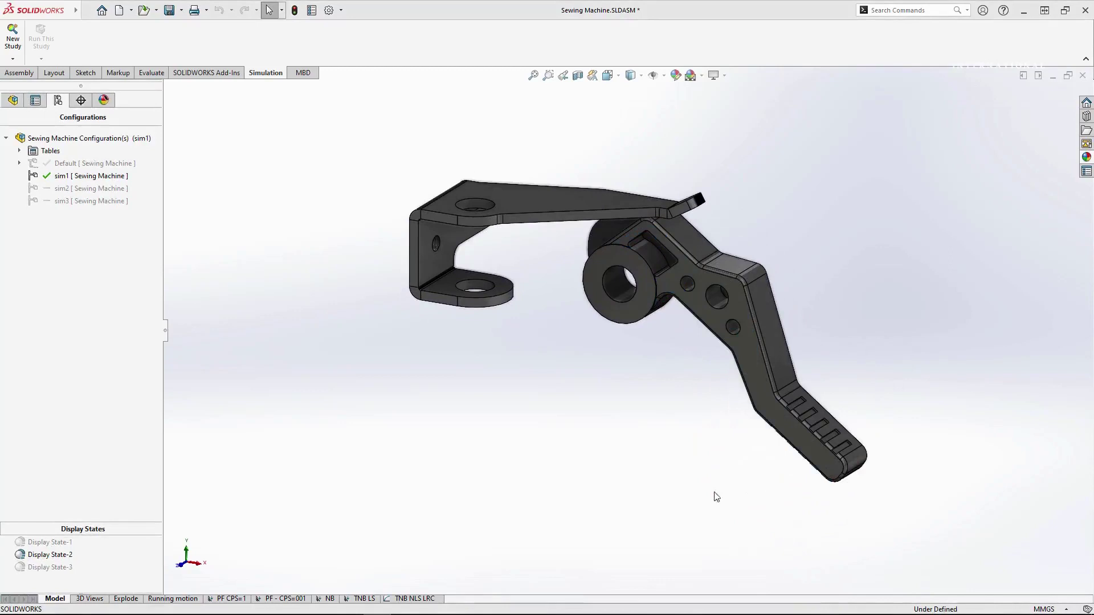
left_click(229, 598)
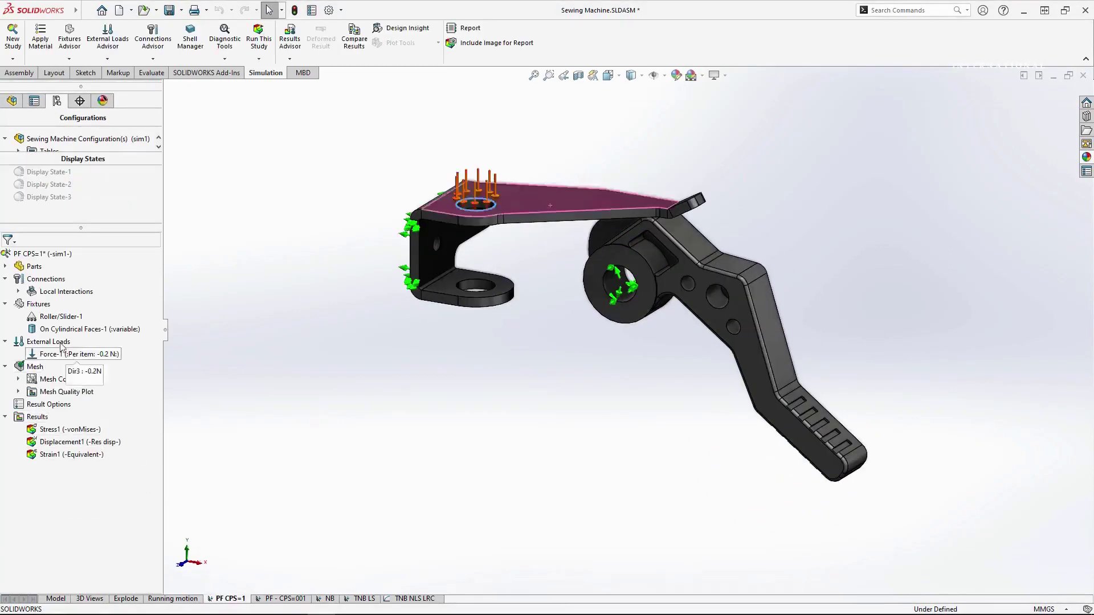
- Review Local Interaction-1's contact settings and close them unchanged
left_click(19, 292)
right_click(75, 306)
left_click(168, 315)
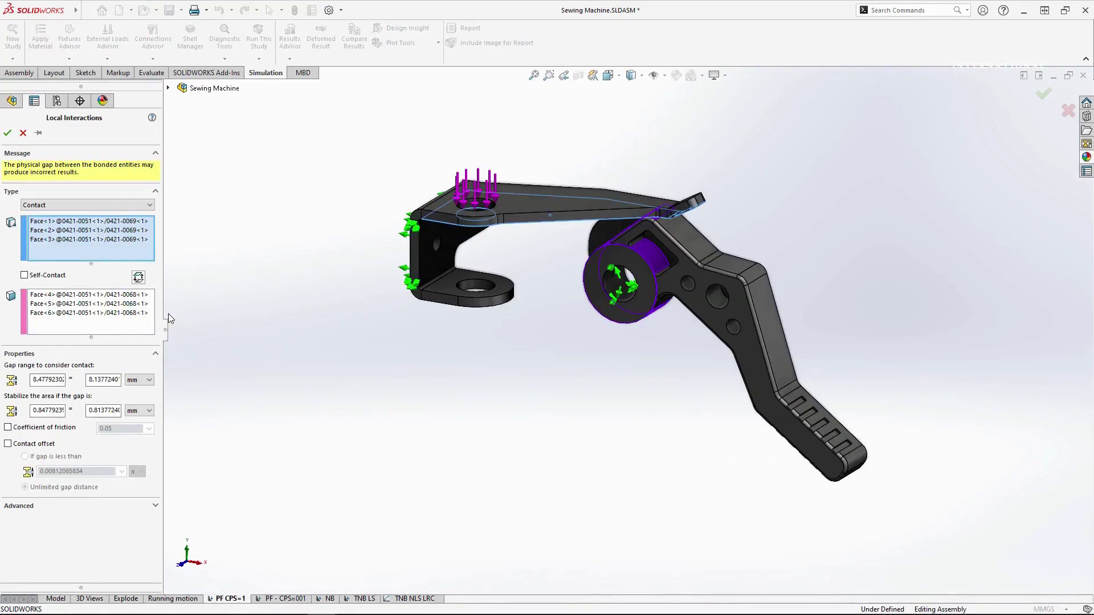
left_click(23, 134)
- Accept the PF CPS=1 study's Static solver properties and re-run it
right_click(47, 256)
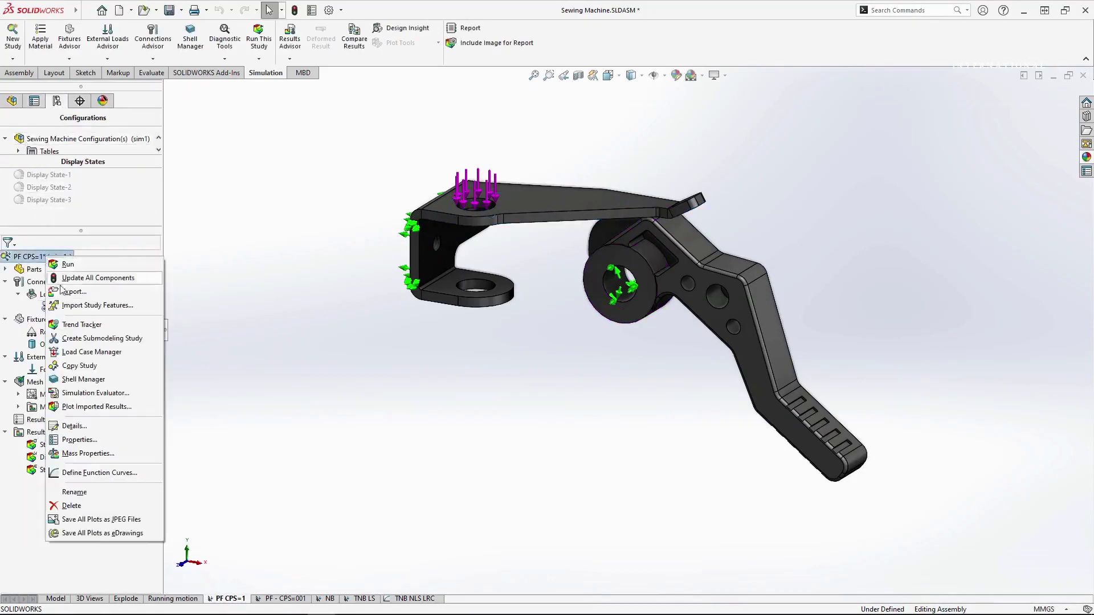
left_click(120, 441)
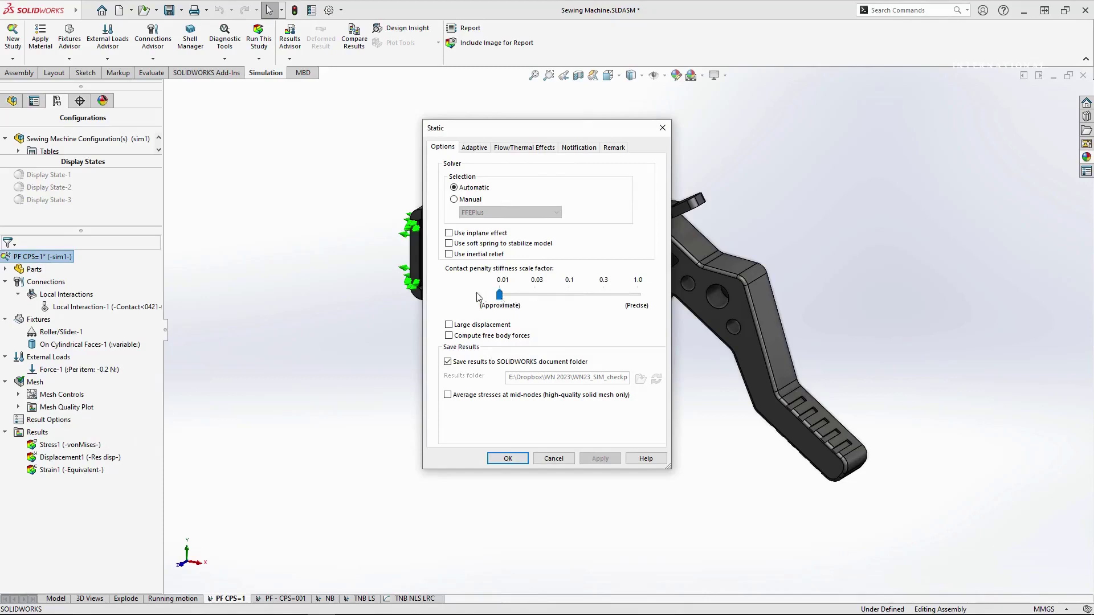
left_click(507, 458)
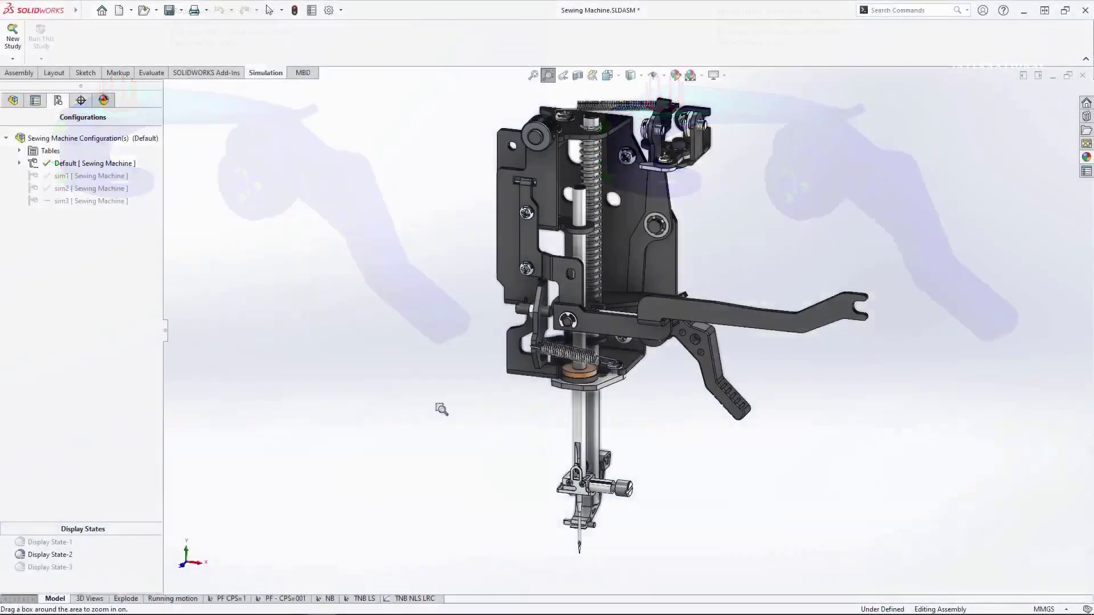
- Switch to the NB study and activate its sim2 configuration
left_click_drag(454, 418, 718, 575)
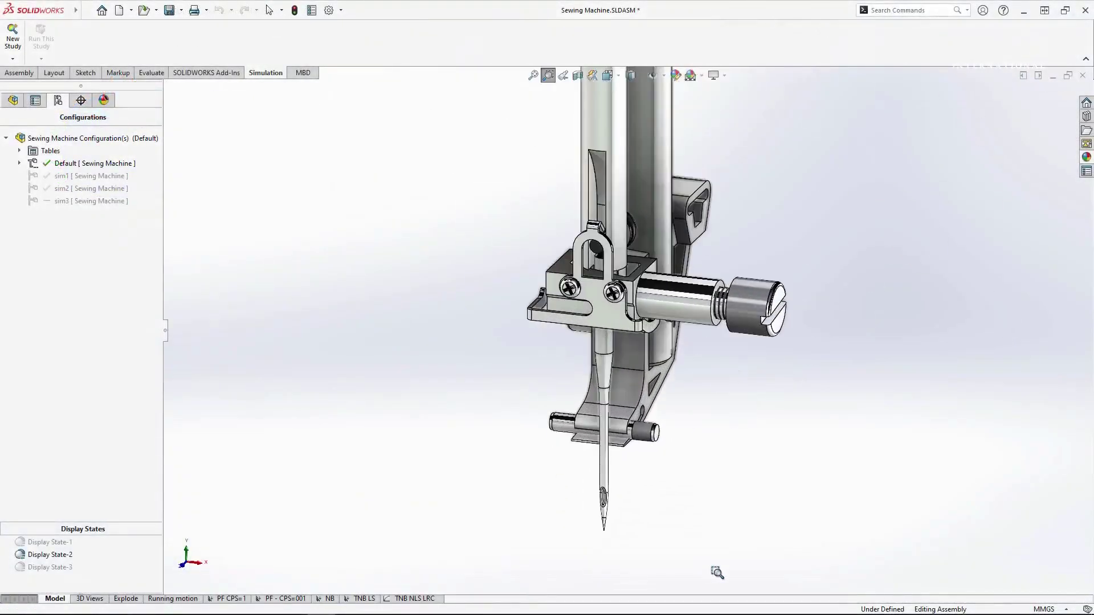
left_click(330, 599)
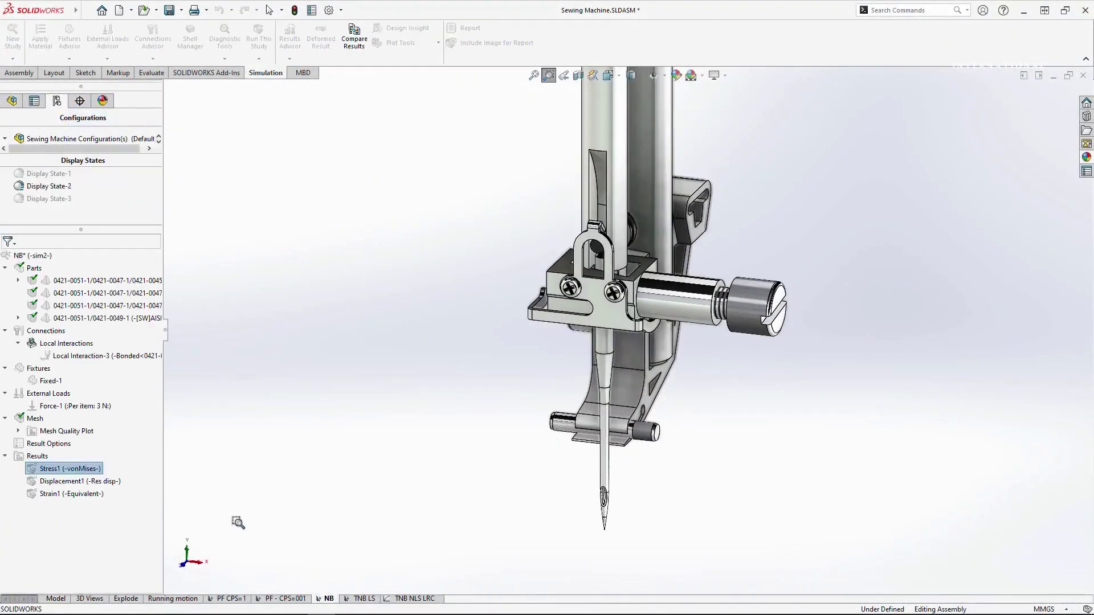
right_click(129, 383)
left_click(148, 388)
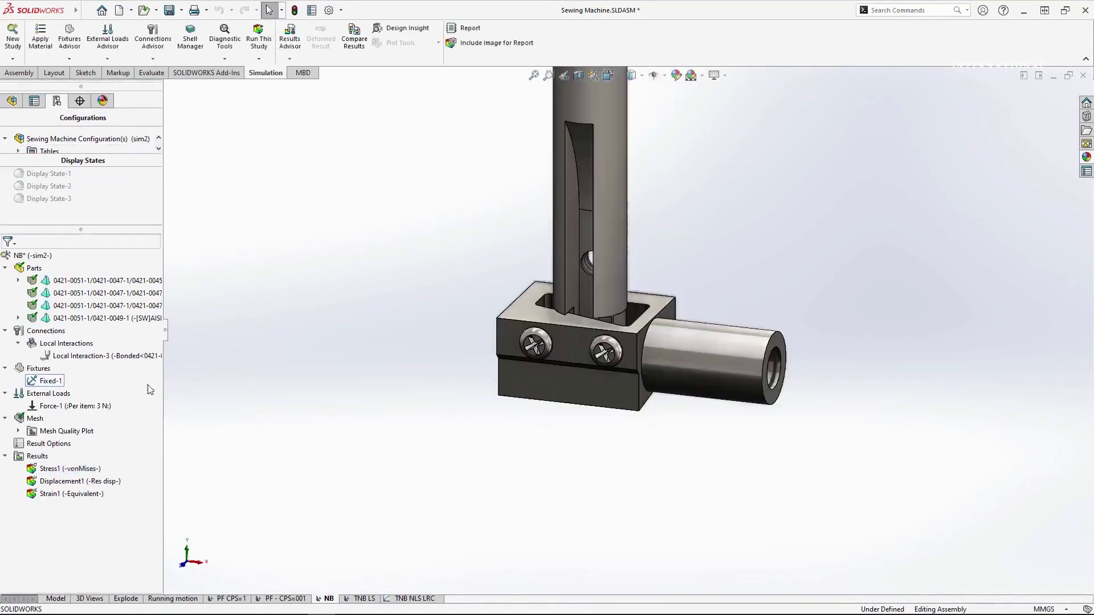
- Exclude the two screws from the NB analysis
left_click(128, 292)
right_click(134, 305)
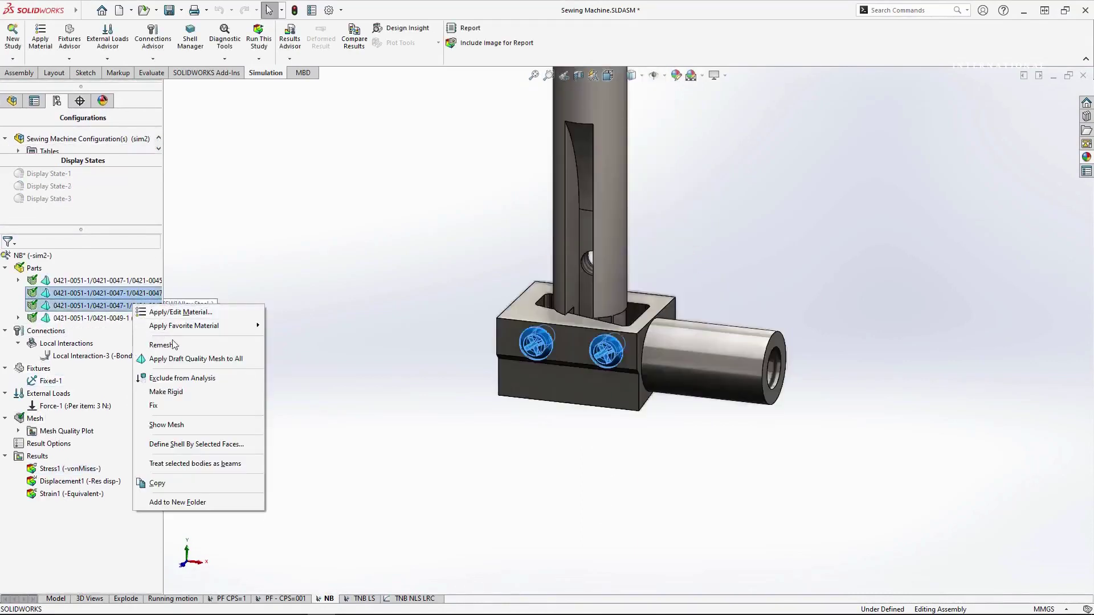
left_click(228, 382)
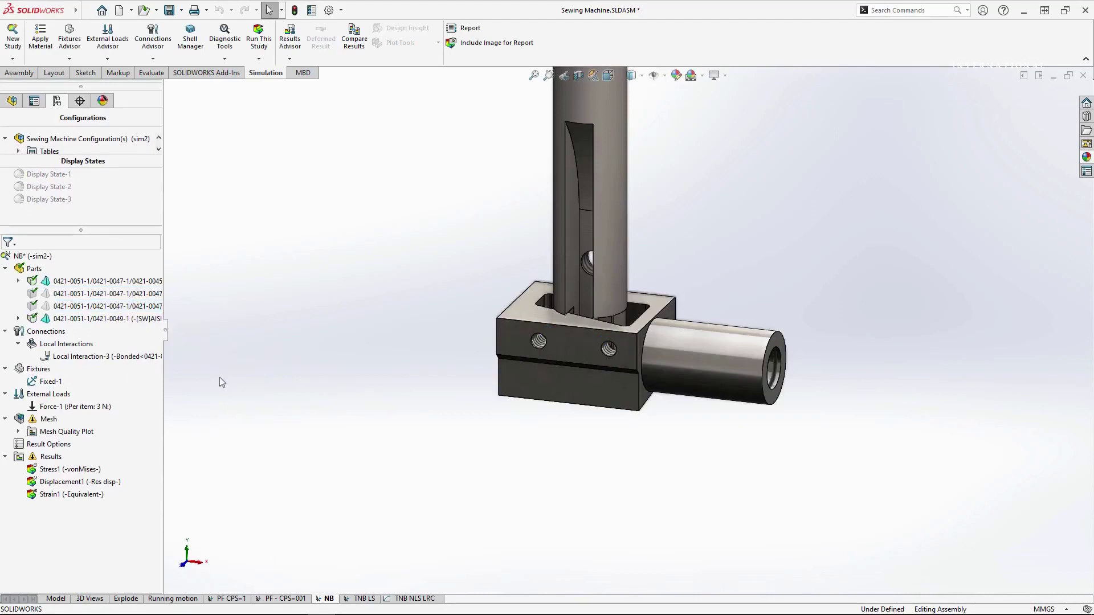
- Add a Bonded interaction between the rod face and clamp block face, then run NB
right_click(95, 345)
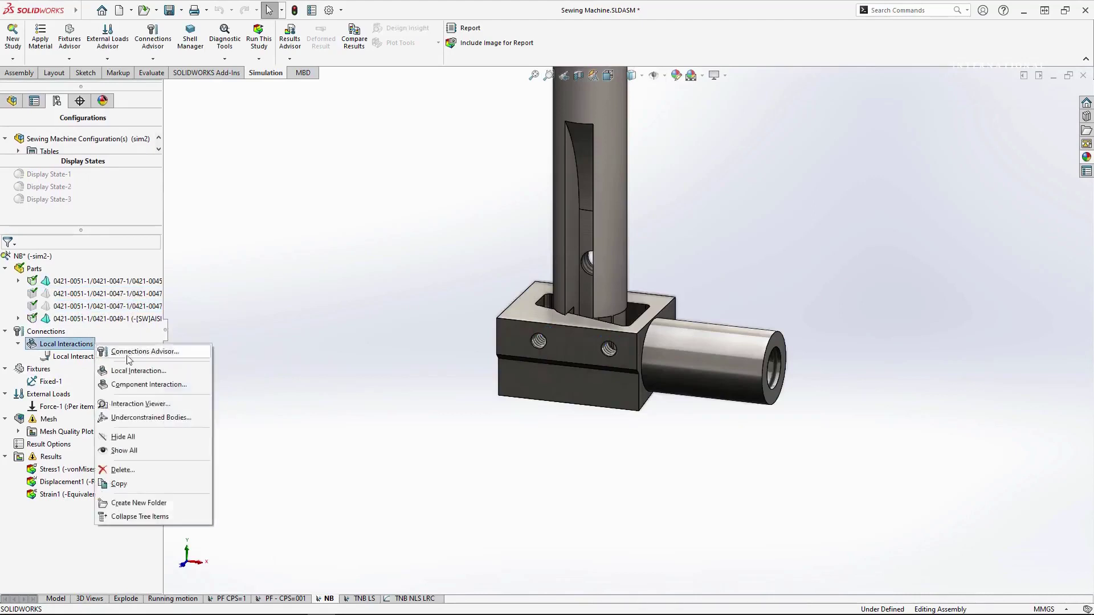
left_click(136, 370)
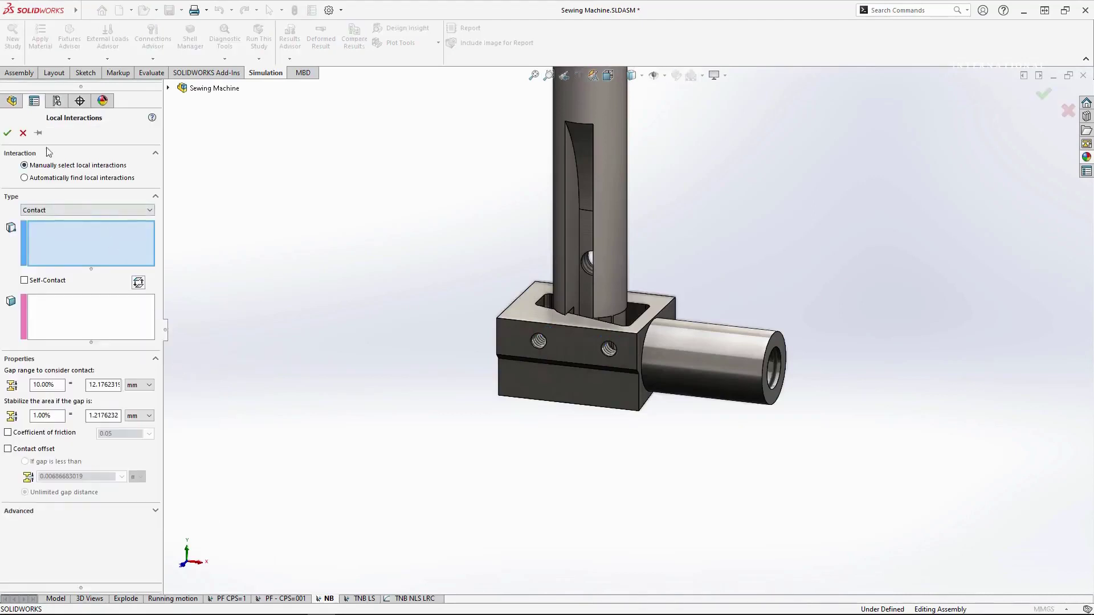
left_click(71, 211)
left_click(78, 231)
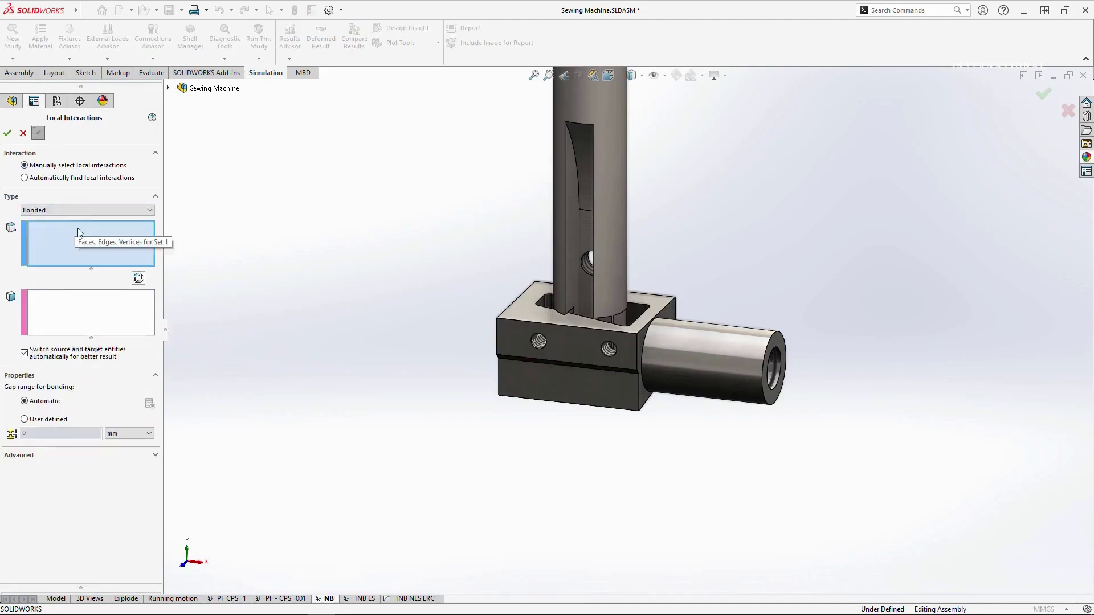
left_click(572, 310)
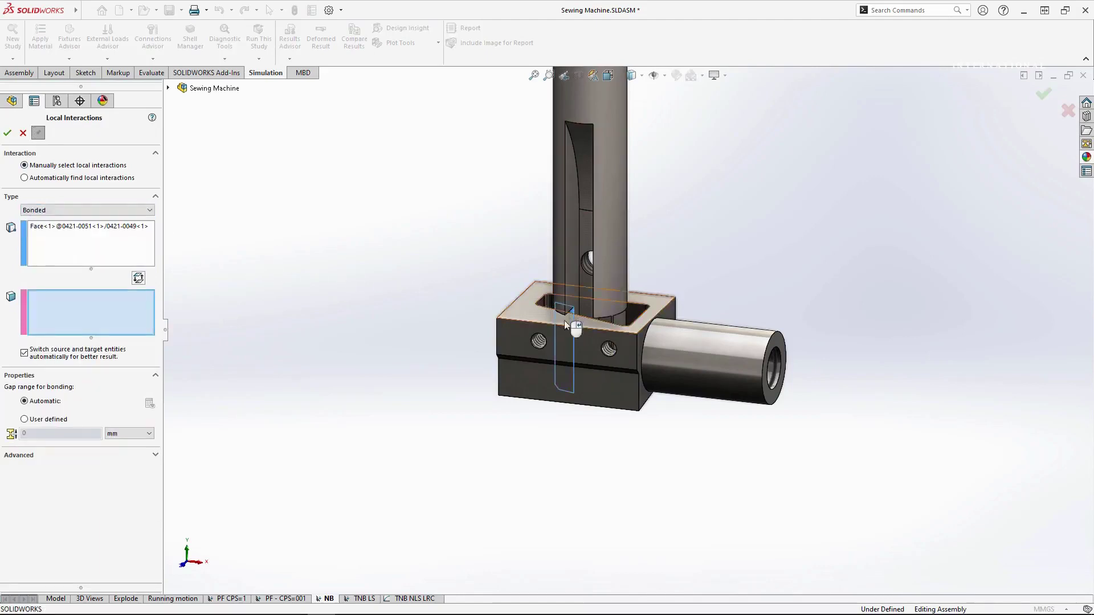
left_click(538, 340)
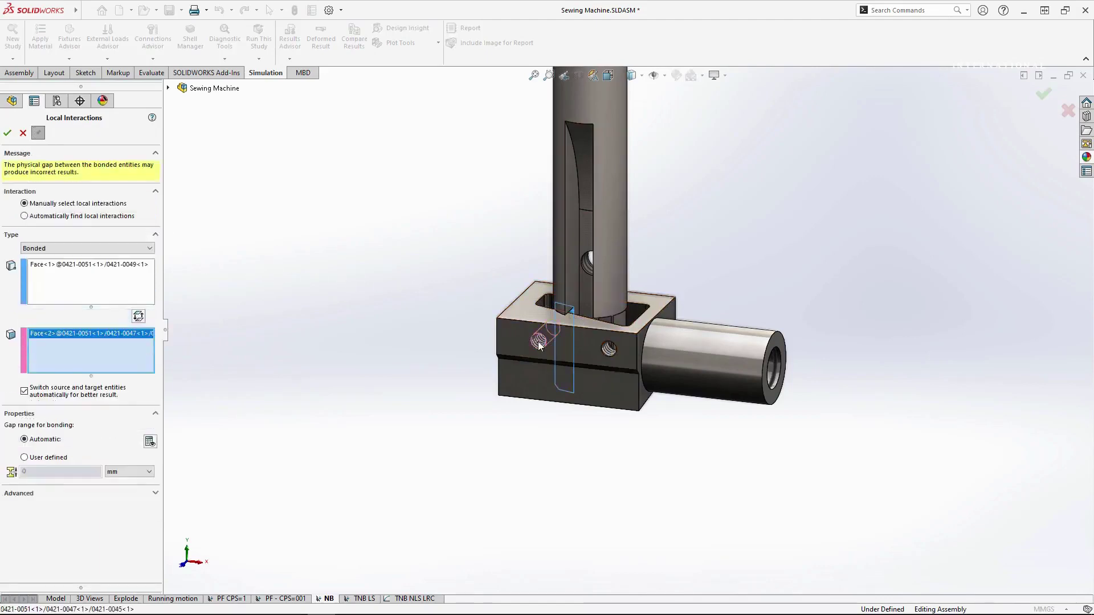
key("Return")
left_click(610, 323)
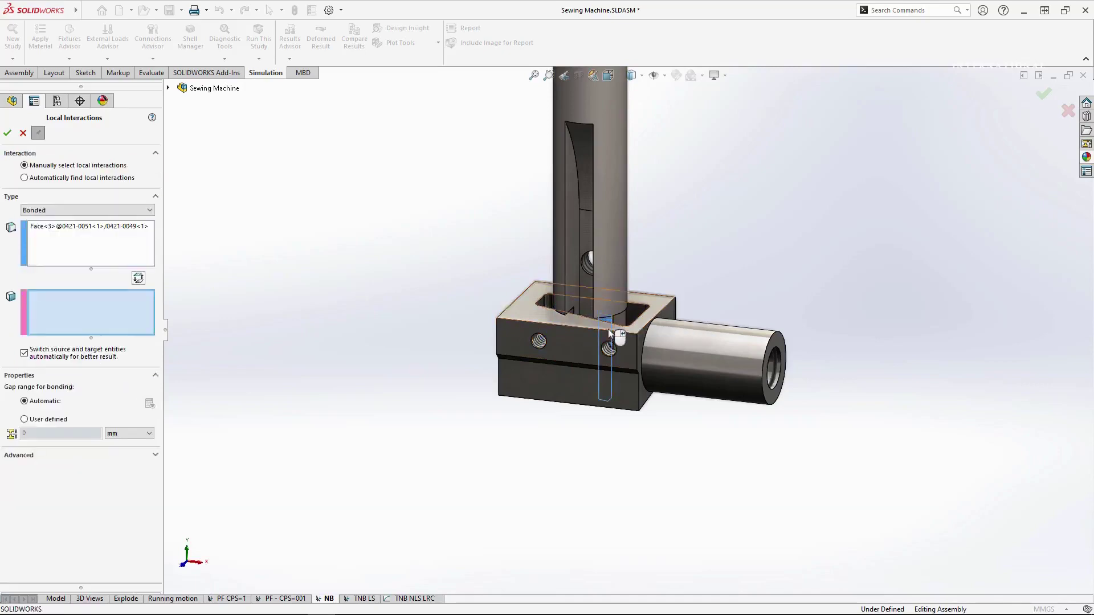
left_click(608, 350)
right_click(608, 350)
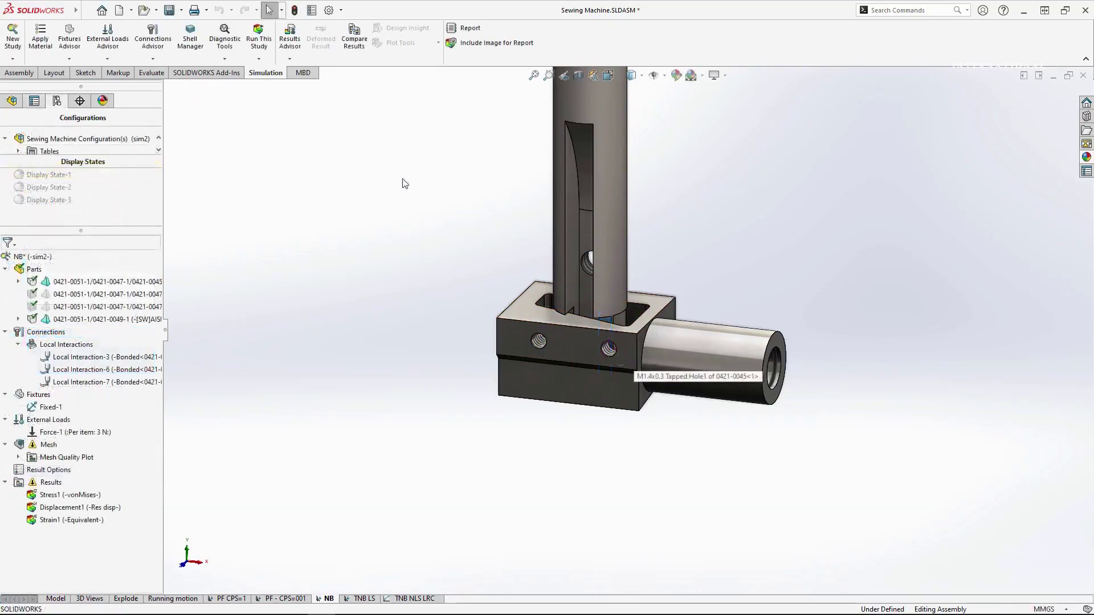
left_click(263, 43)
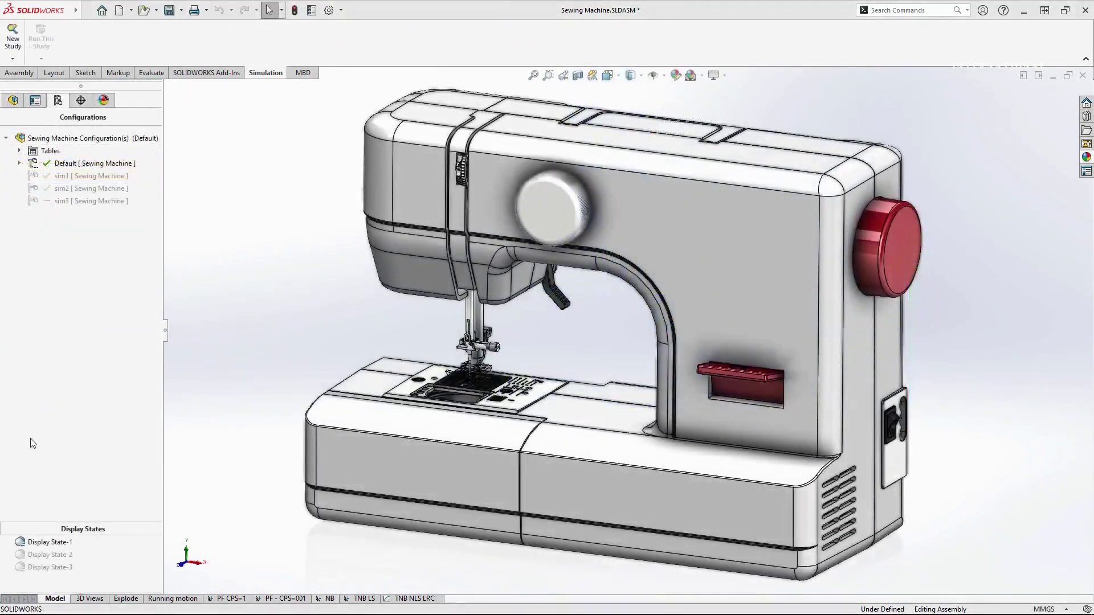
- Show the shaft assembly display state with the sim3 configuration, fitted to view
double_click(38, 566)
double_click(89, 201)
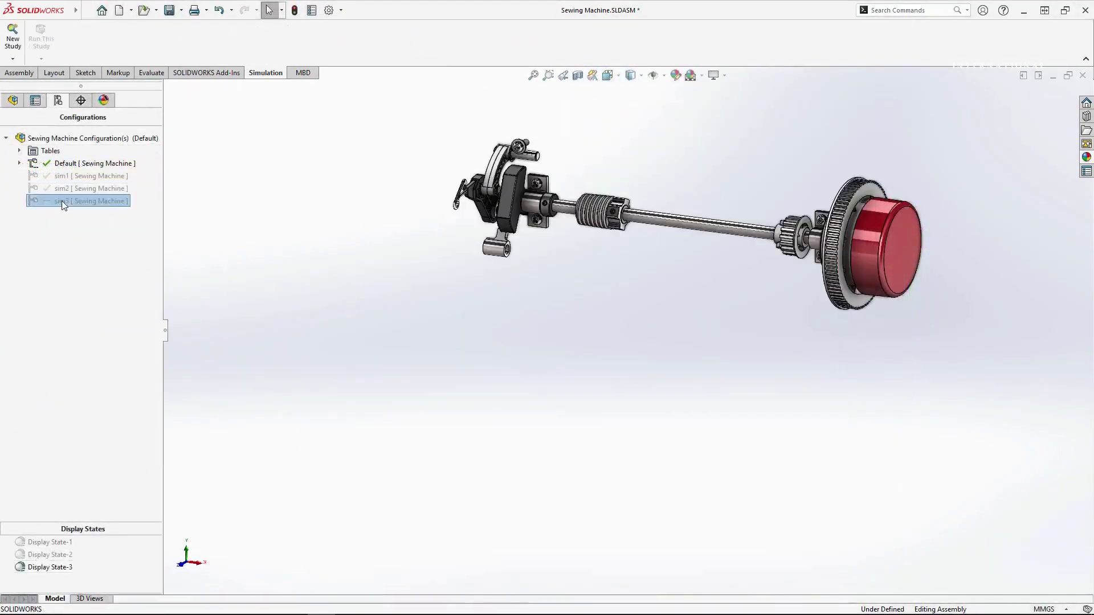
left_click(534, 75)
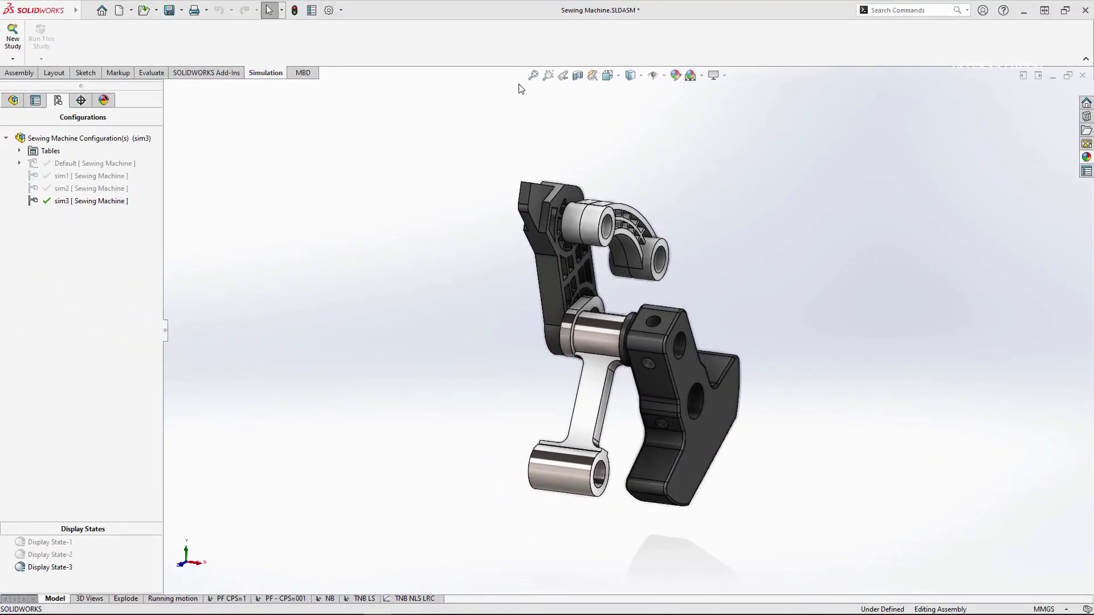
- Run Mesh Quality Diagnostics on TNB LS, flagging five poor Jacobian-ratio elements
left_click(363, 598)
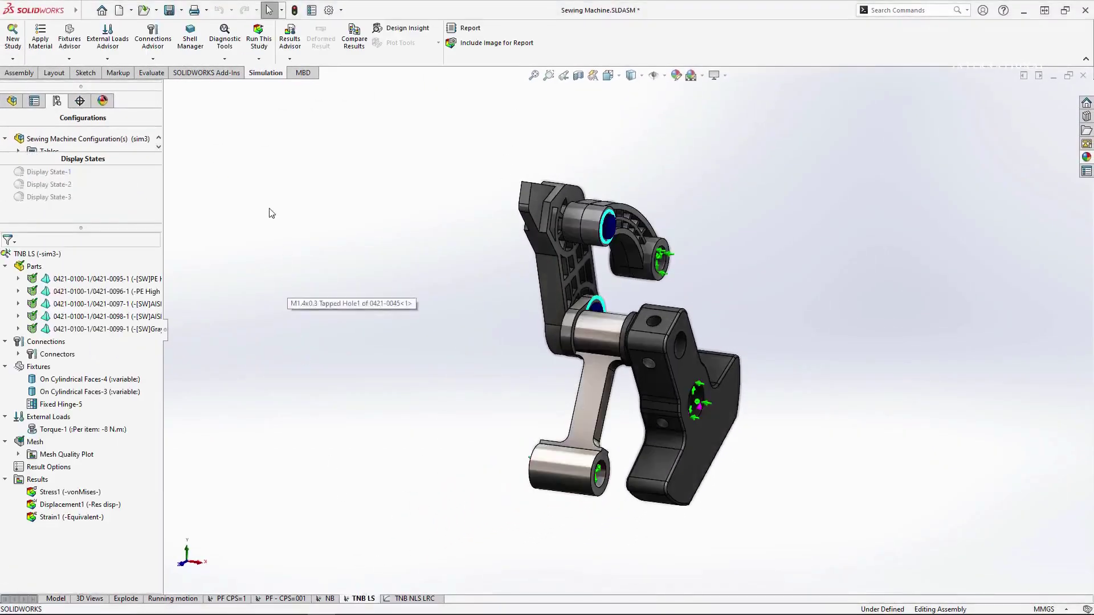
left_click(227, 58)
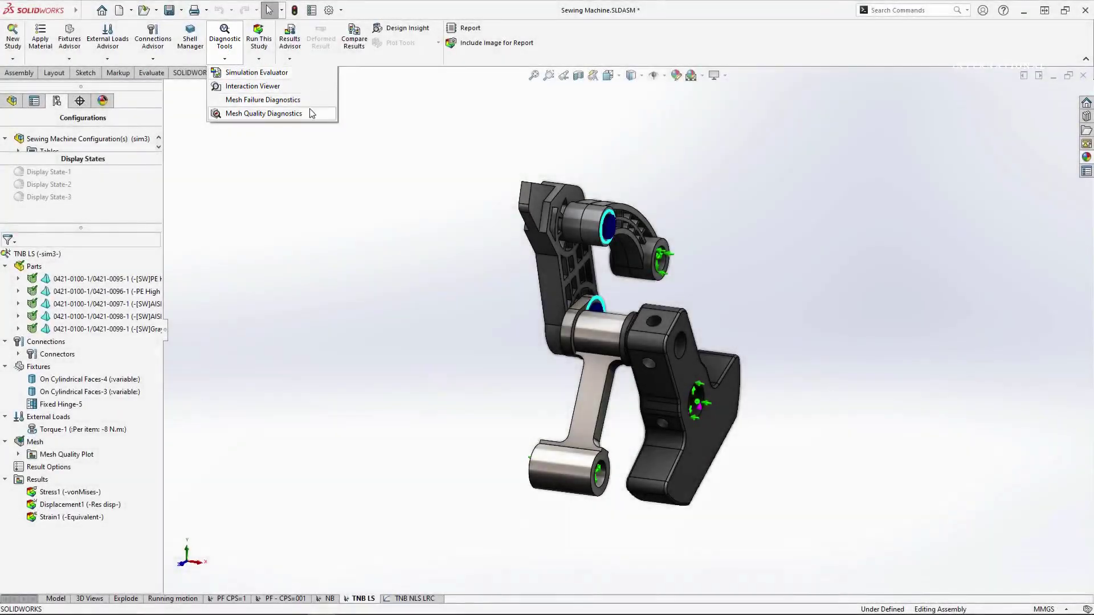
left_click(312, 114)
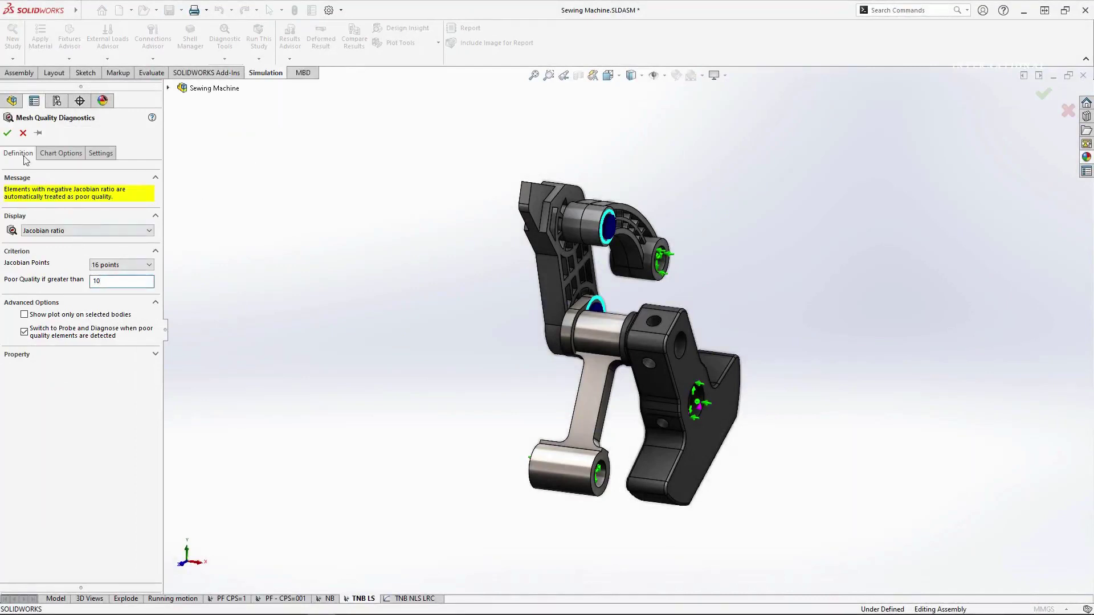
left_click(8, 134)
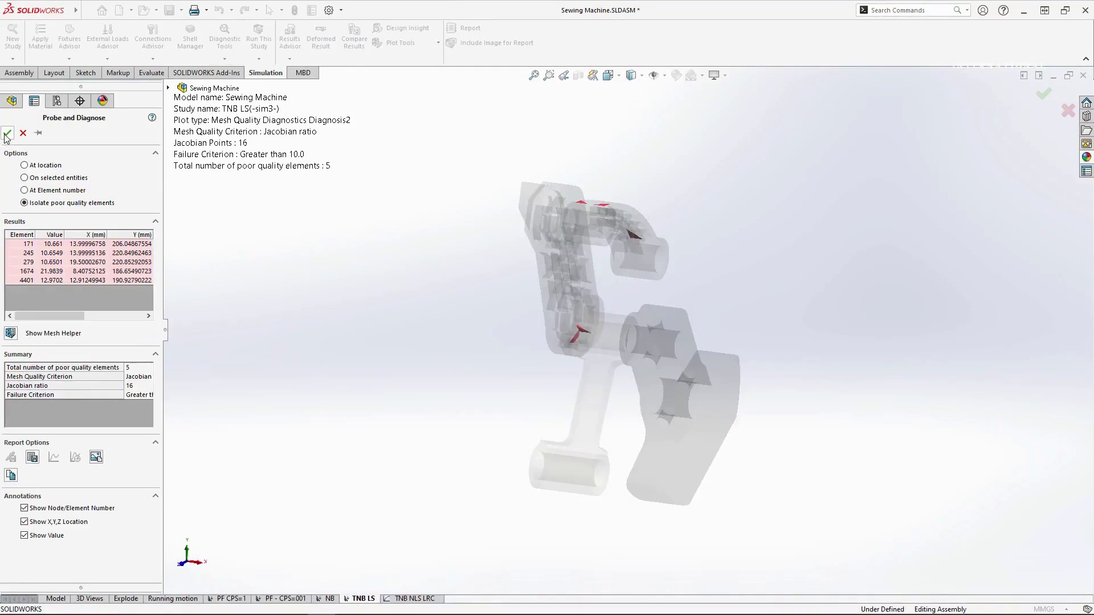
left_click(7, 134)
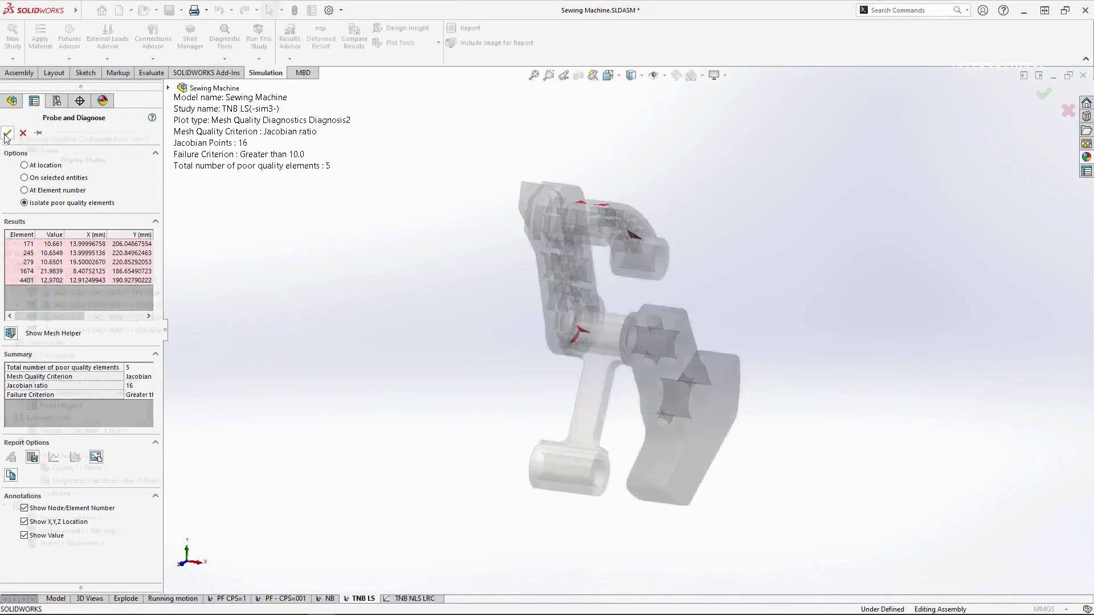
- Calculate TNB LS underconstrained bodies and animate Translation 1 of the three-body group
right_click(73, 342)
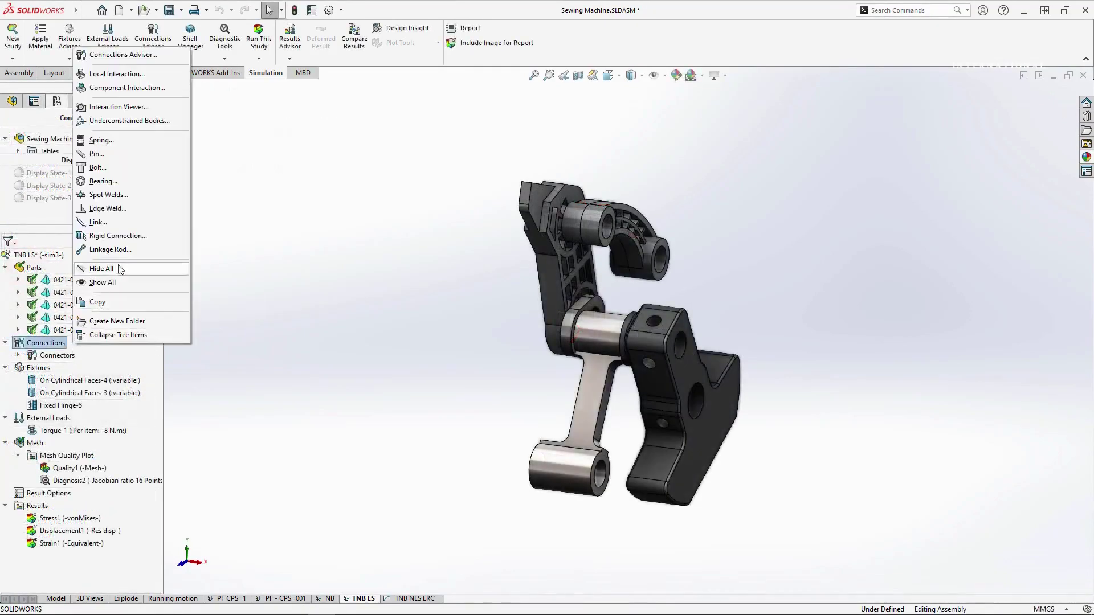
left_click(183, 123)
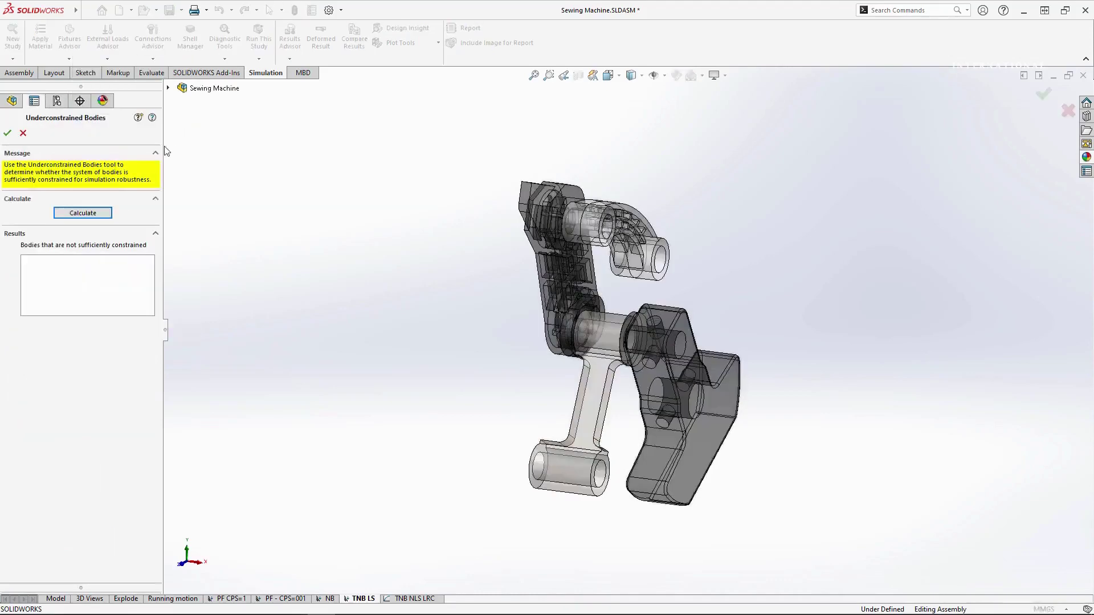
left_click(100, 215)
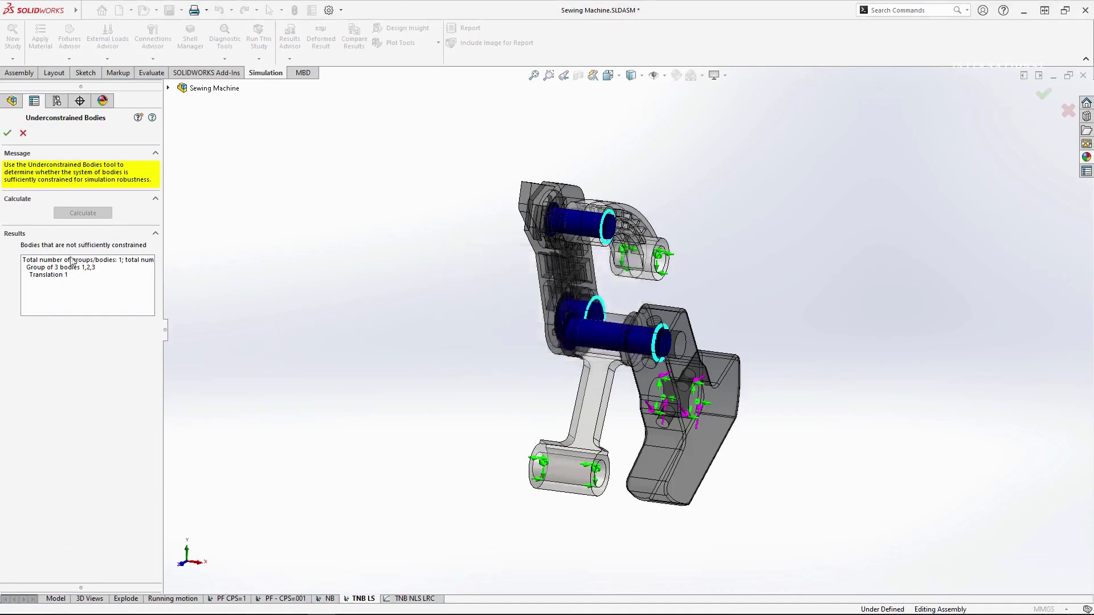
left_click(63, 275)
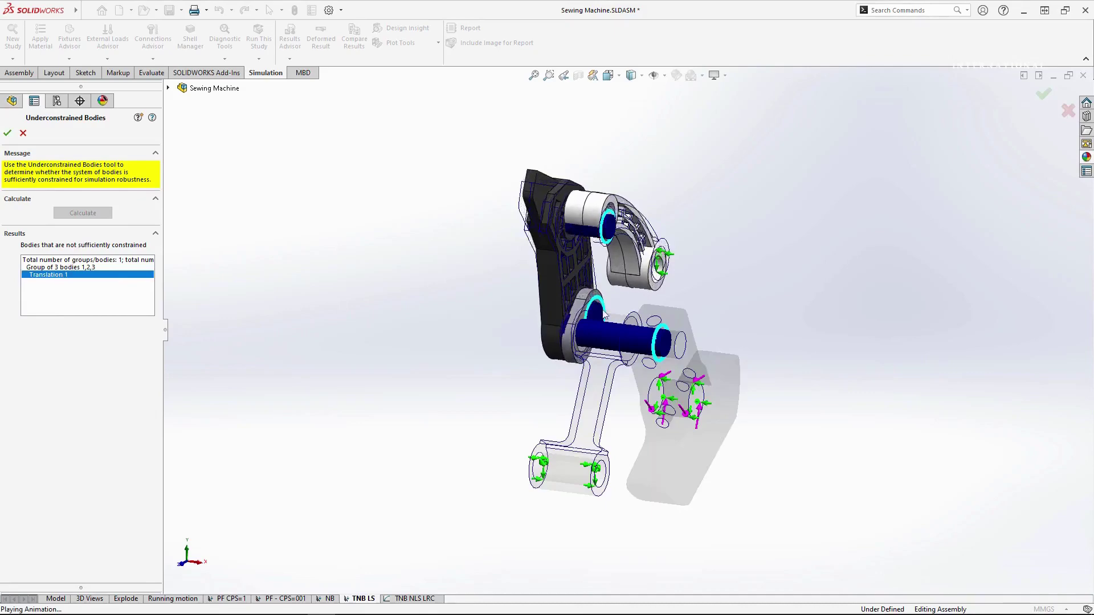
middle_click_drag(827, 315, 782, 326)
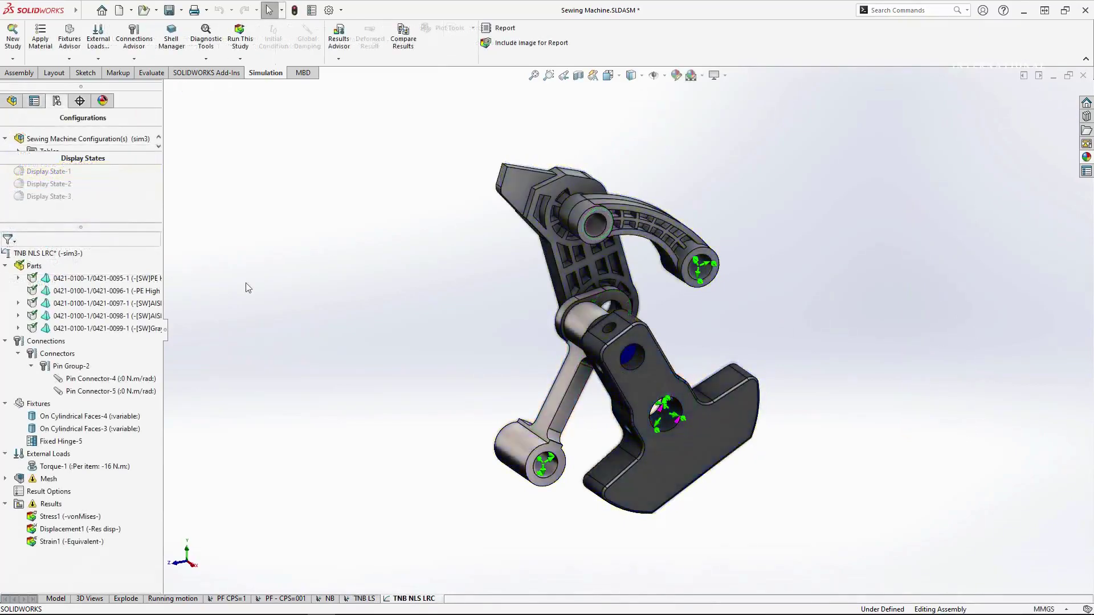
- Exclude part 0421-0096-1 from the TNB NLS LRC analysis and begin a Linkage Rod connector
right_click(109, 291)
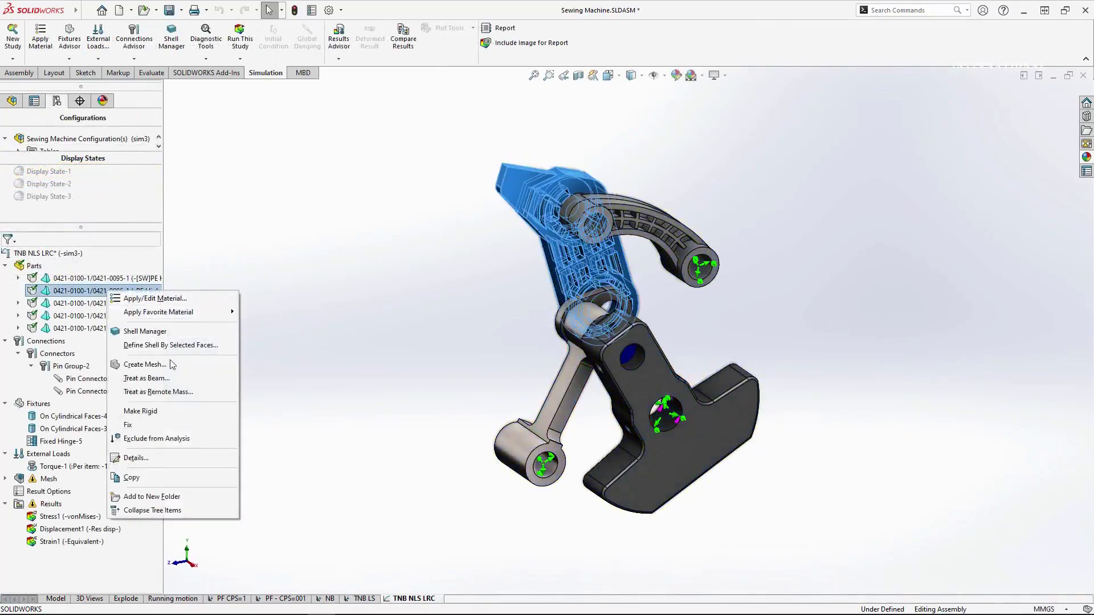
left_click(216, 439)
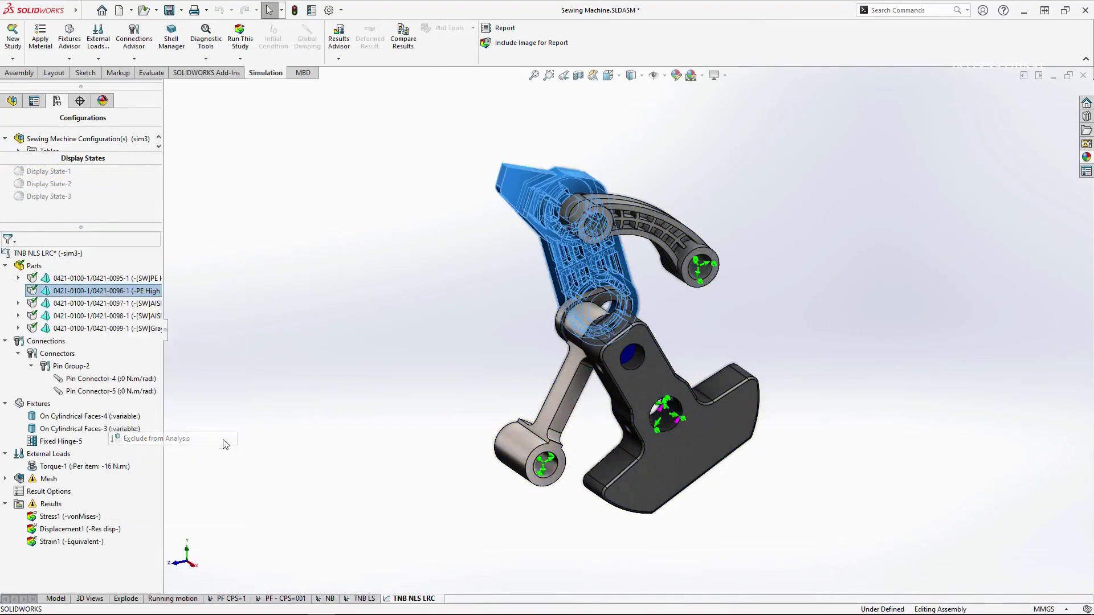
right_click(60, 339)
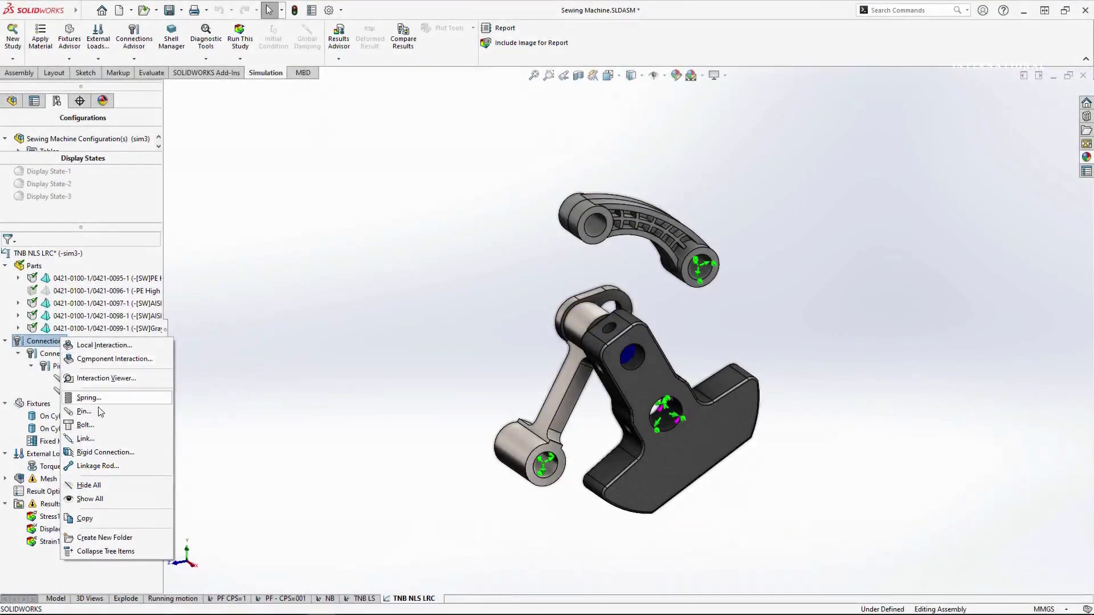
left_click(135, 467)
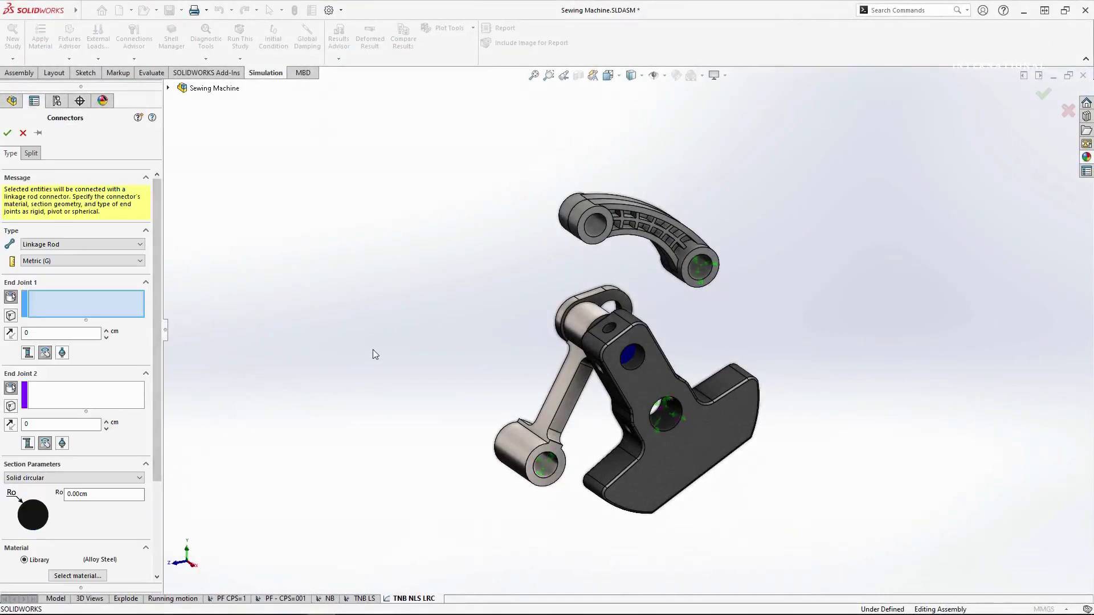
- Pick the rod end faces and give the linkage rod a solid rectangular section, W 1 cm, H 0.5 cm
middle_click_drag(373, 349, 408, 352)
key("f")
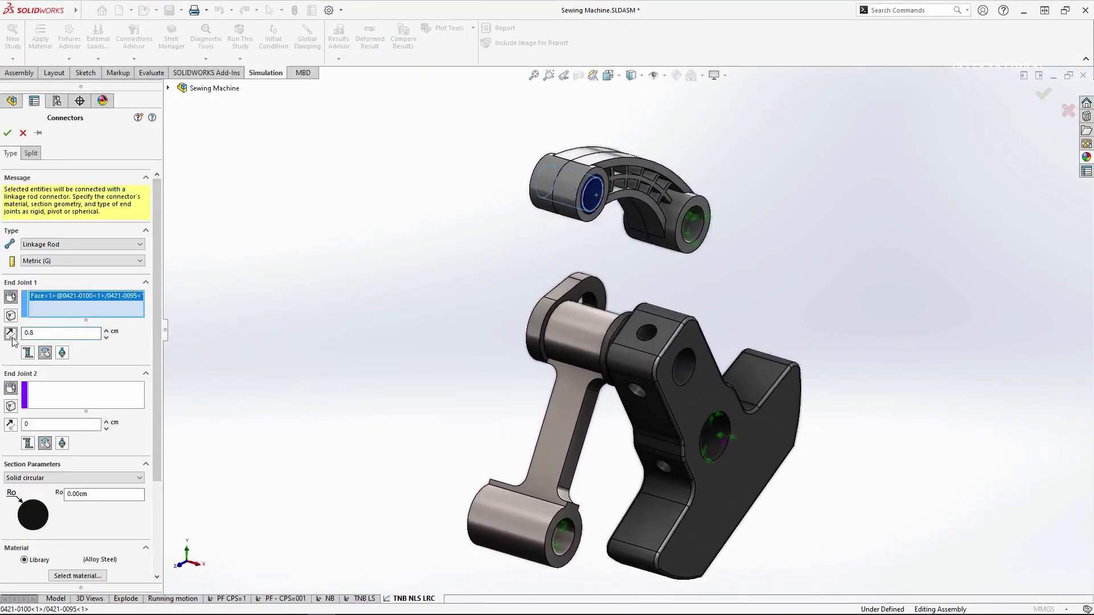
left_click(54, 396)
left_click(589, 301)
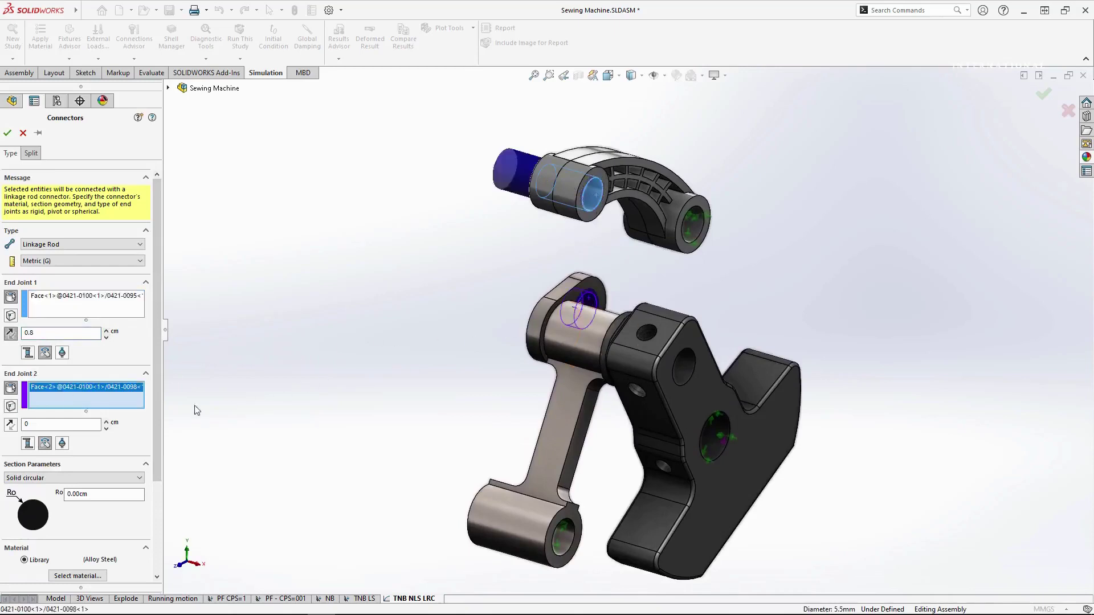
left_click(62, 424)
type(".51")
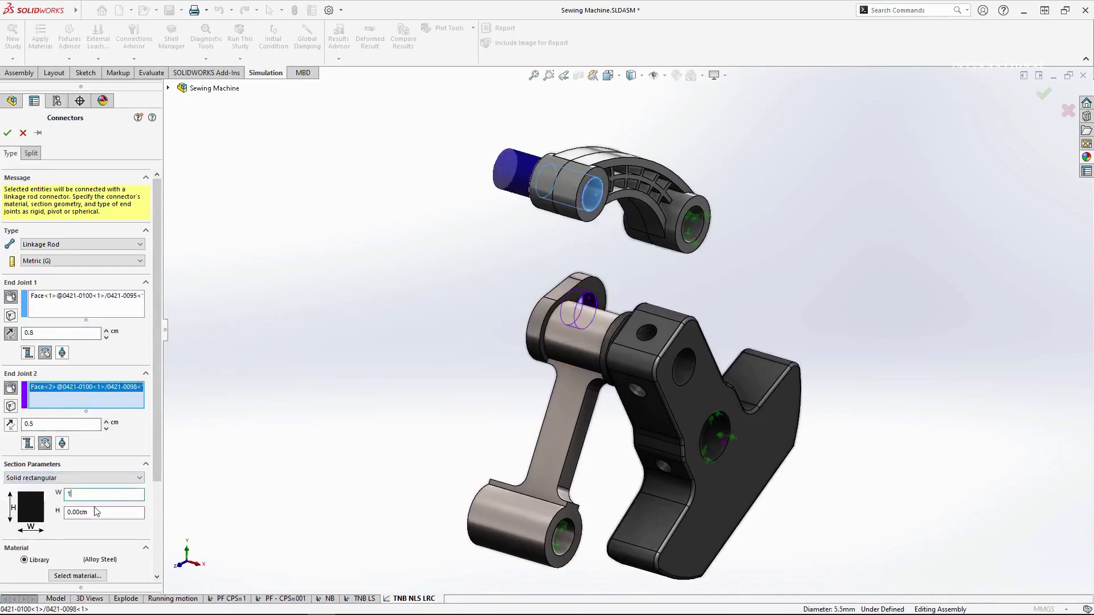
key("Tab")
type("0.5")
key("Tab")
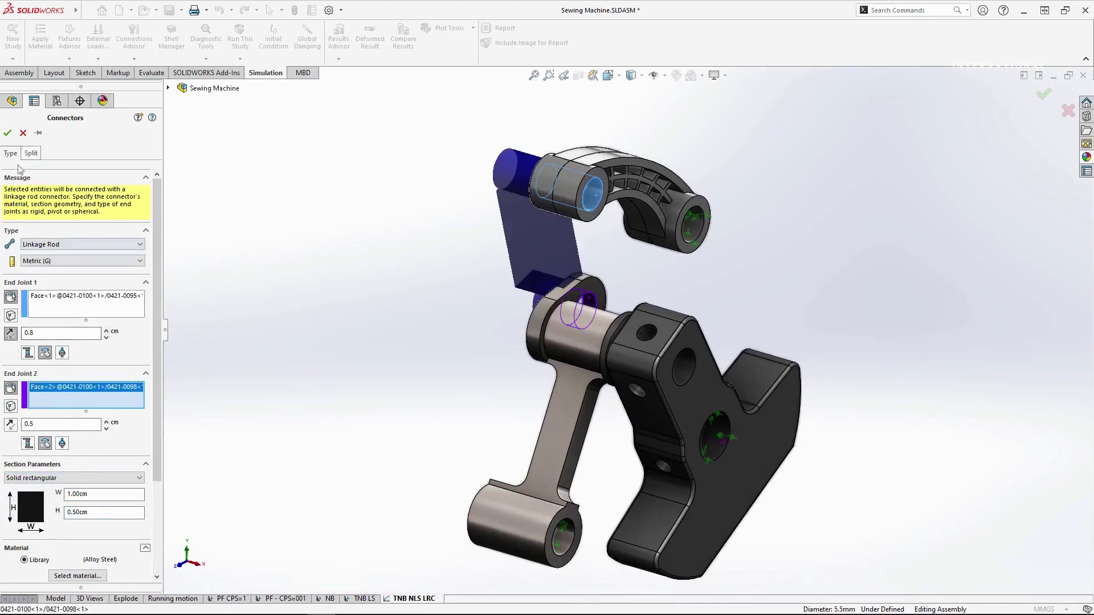
left_click(8, 133)
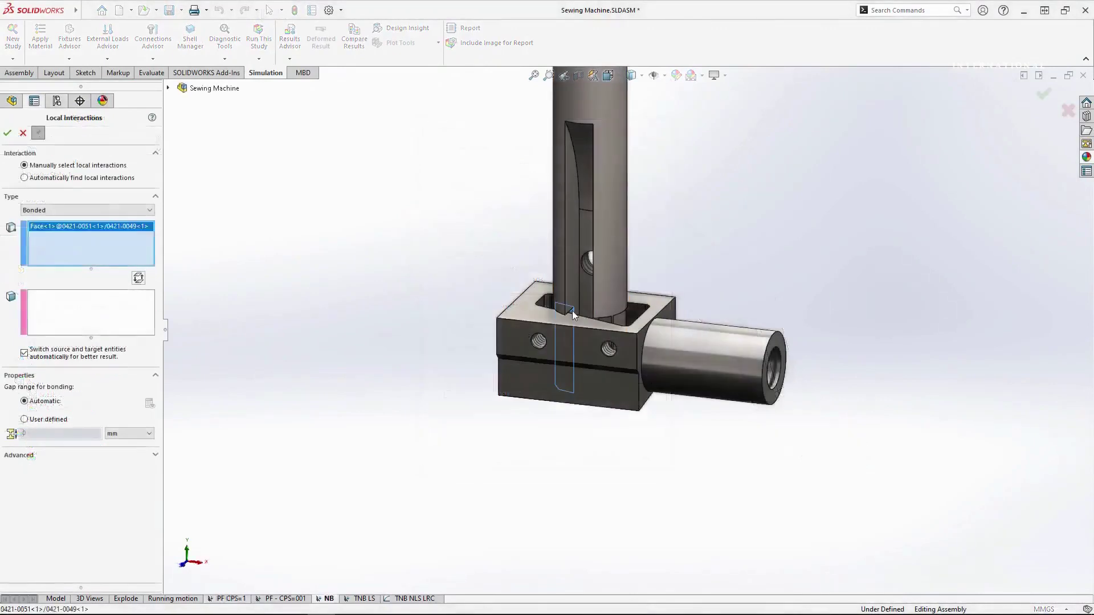
- Reselect the bonded faces, with a block face as source and its matching face as target
left_click(539, 342)
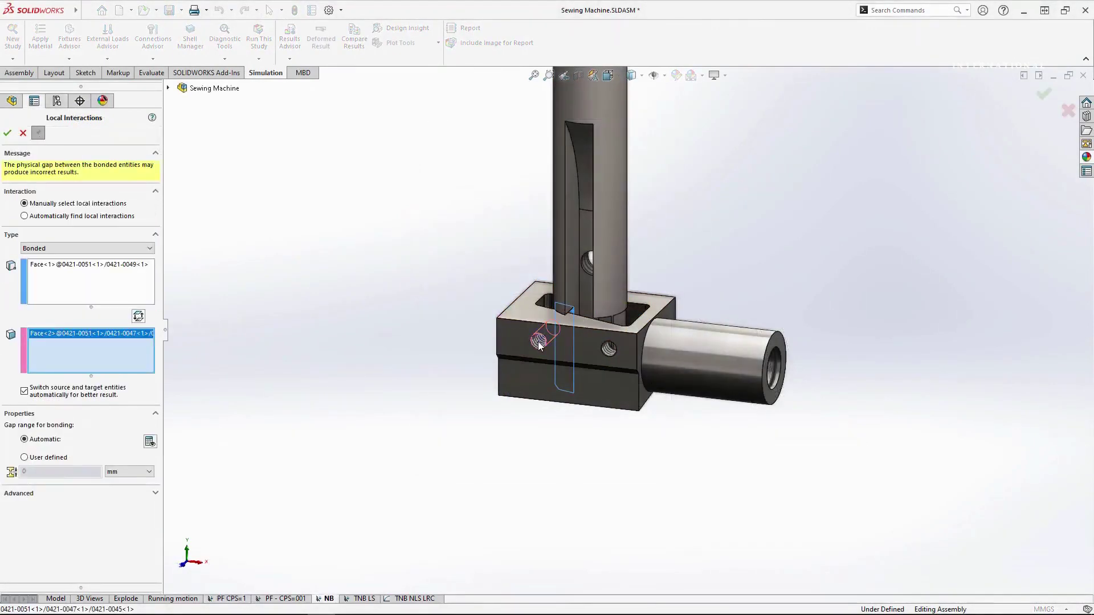
key("Return")
left_click(606, 320)
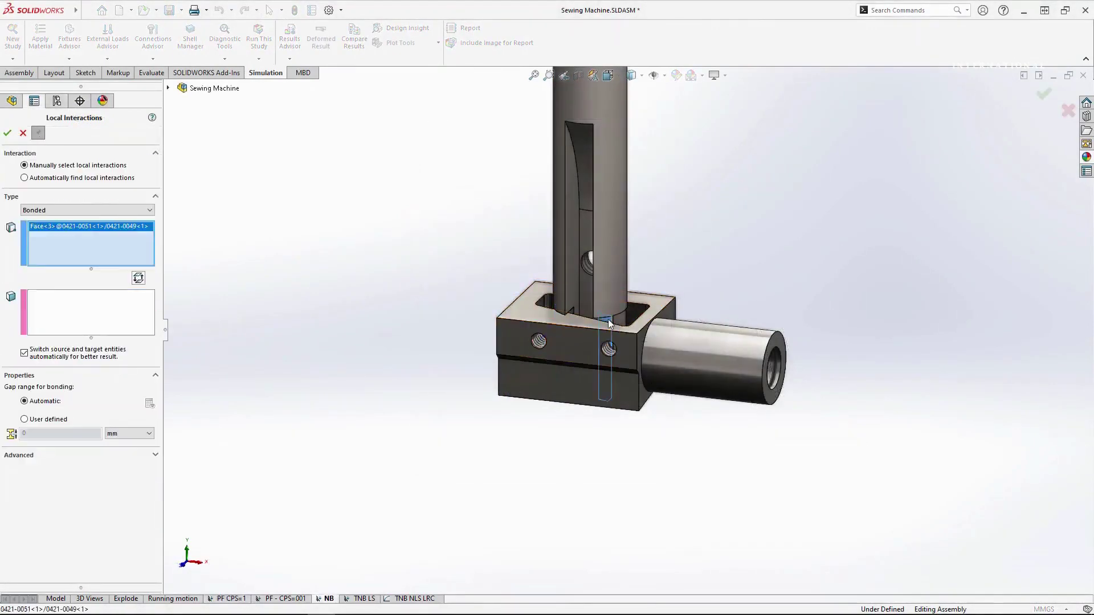
left_click(609, 350)
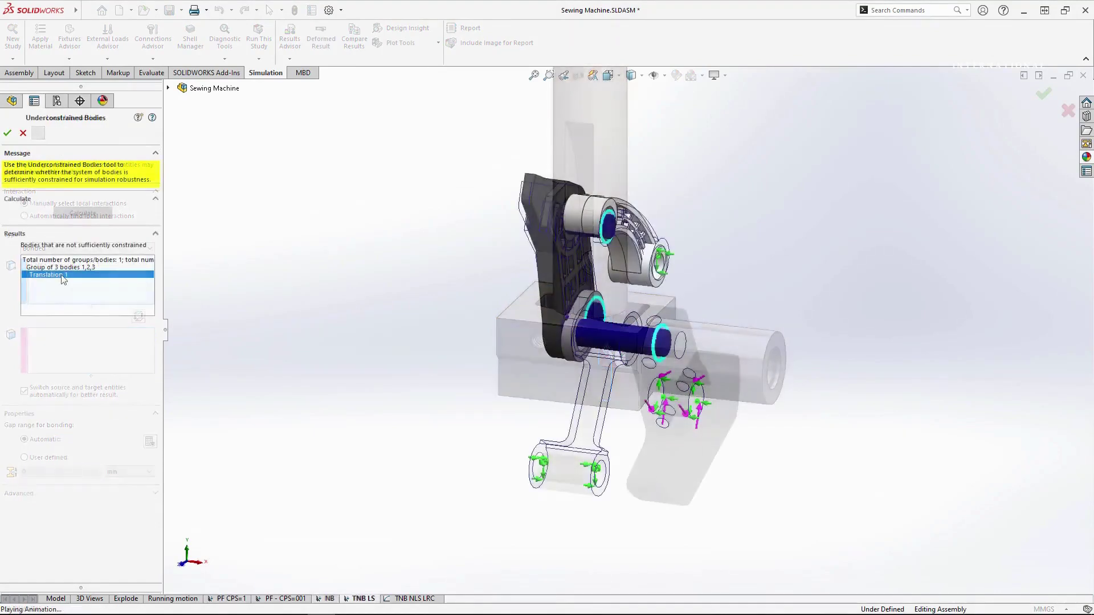
mouse_move(637, 317)
middle_mouse_down()
mouse_move(832, 313)
mouse_move(786, 329)
middle_mouse_up()
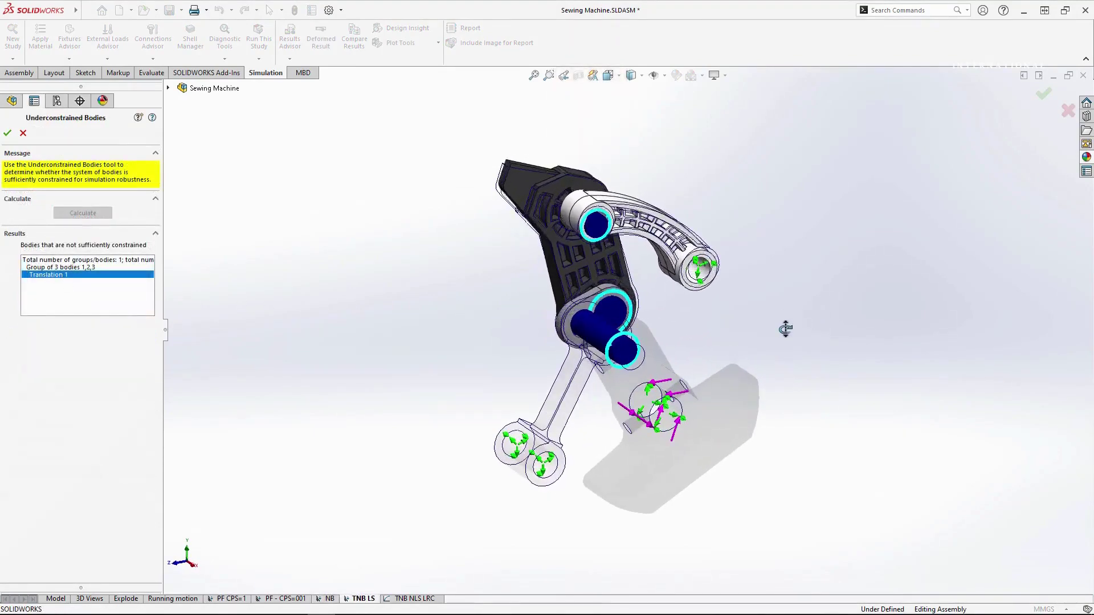